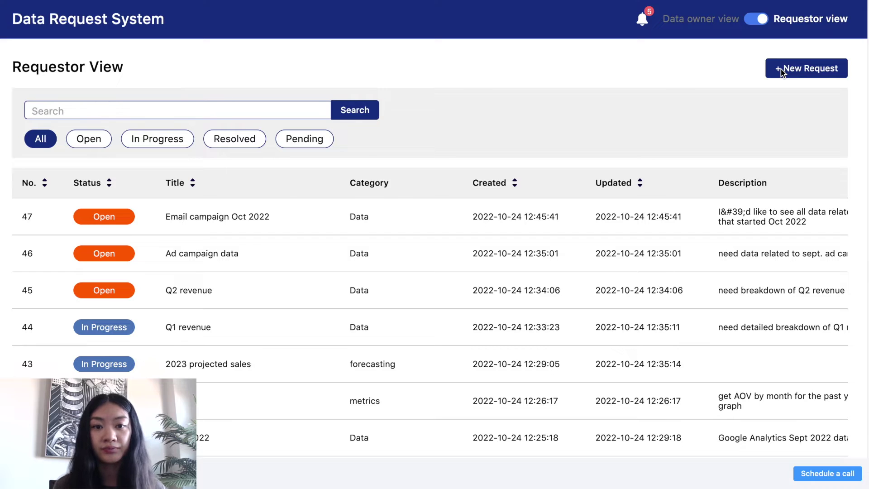
Submit a new request titled 'Google Ads' asking for September 2022 Google Ads data.
left_click(780, 72)
left_click(573, 191)
type("Google Ads")
left_click(542, 247)
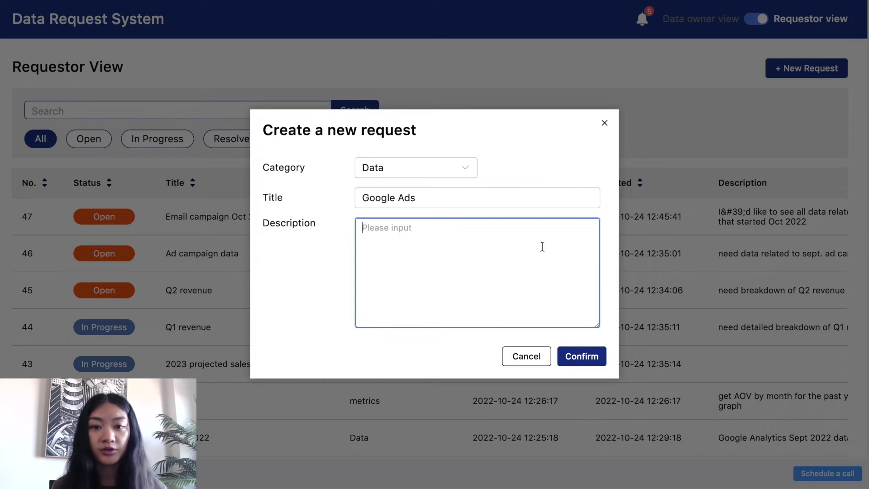
type("Google Ads data from September ")
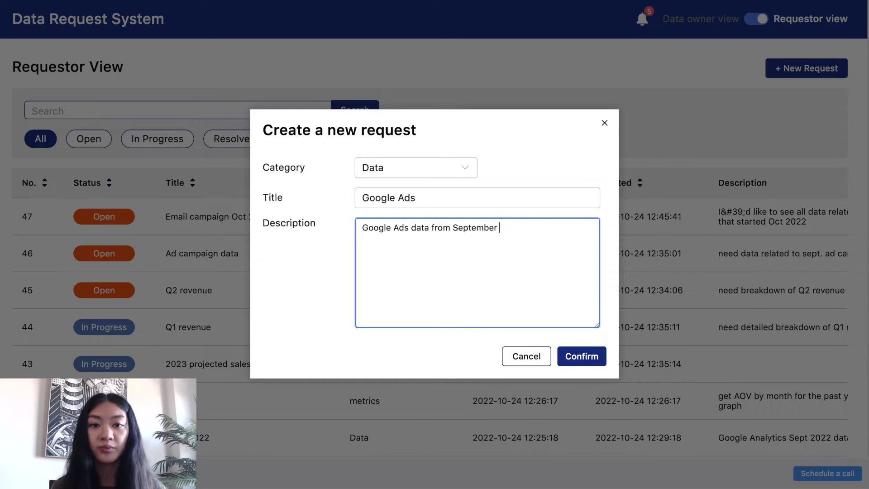
type("2022")
left_click(588, 356)
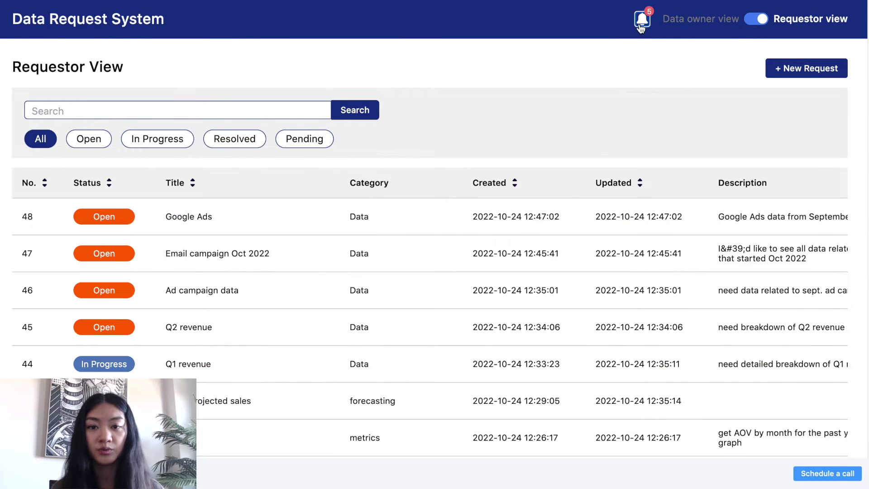
Review and close the ticket notifications, then switch to the Data owner view.
left_click(640, 28)
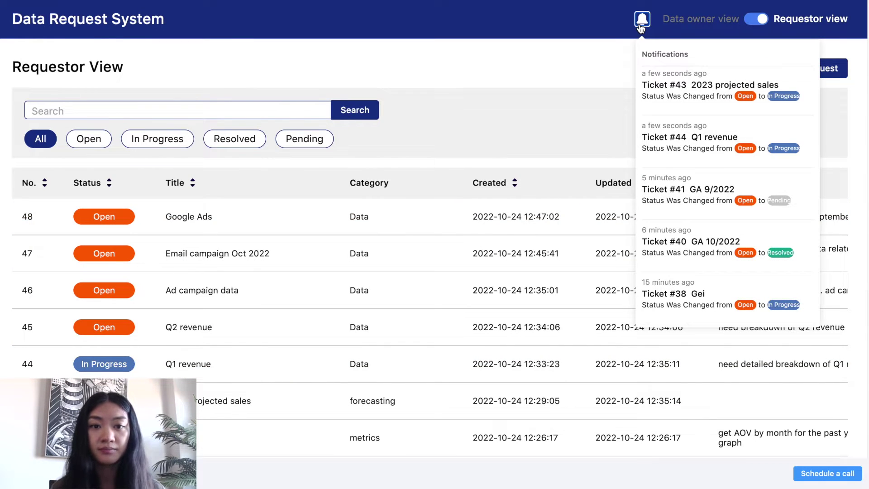
left_click(640, 28)
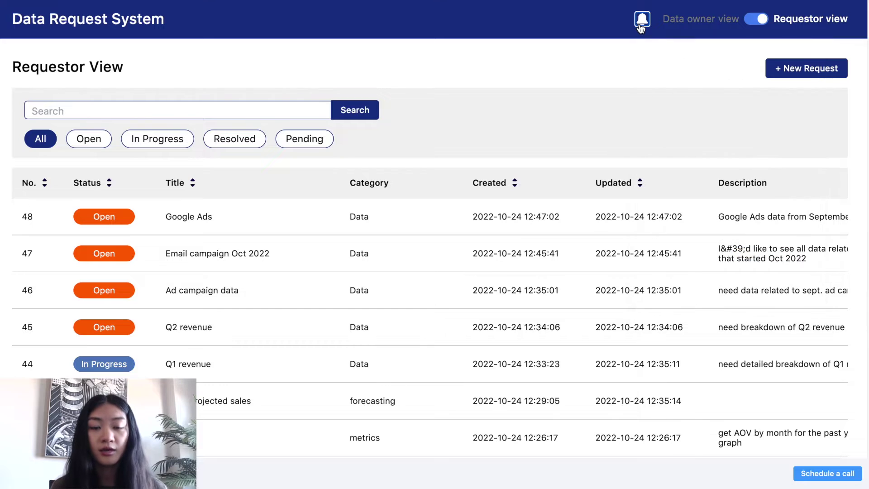
left_click(751, 26)
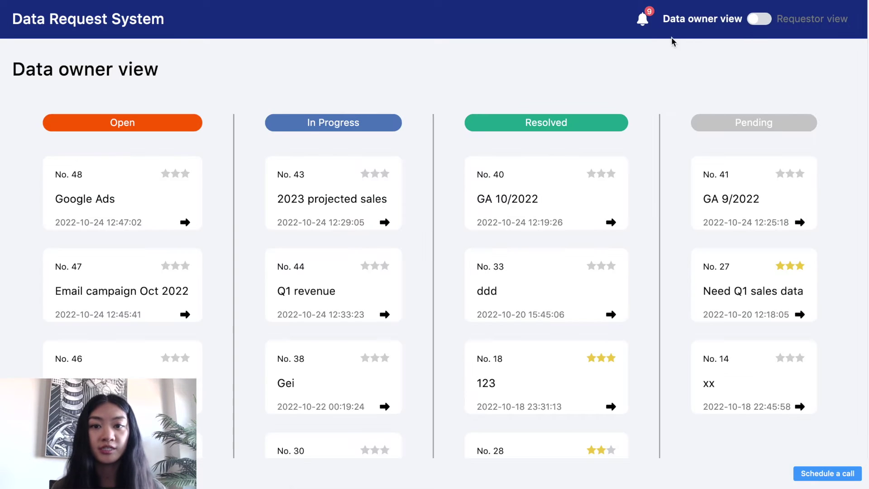
Move ticket No. 48 'Google Ads' to In Progress and recheck the notifications.
left_click(185, 222)
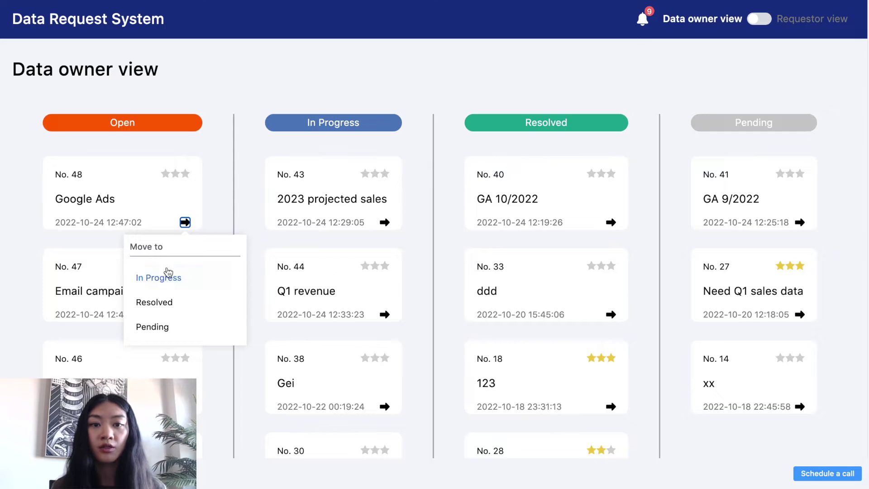
left_click(166, 277)
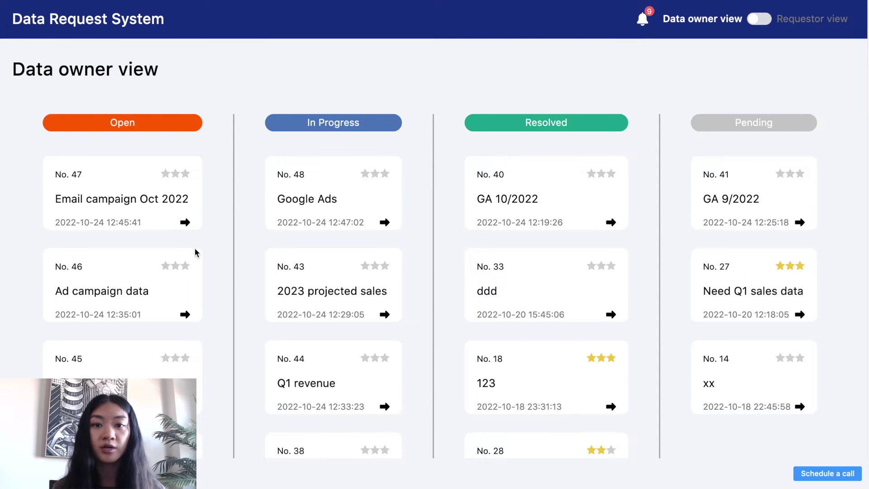
left_click(642, 19)
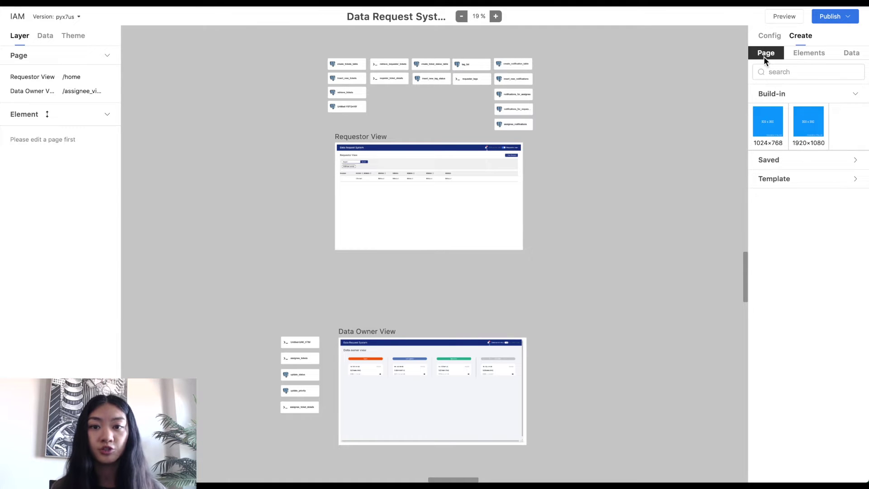
Browse the Elements and Data palettes and the table's Layout, Spacing and Size styles.
left_click(808, 53)
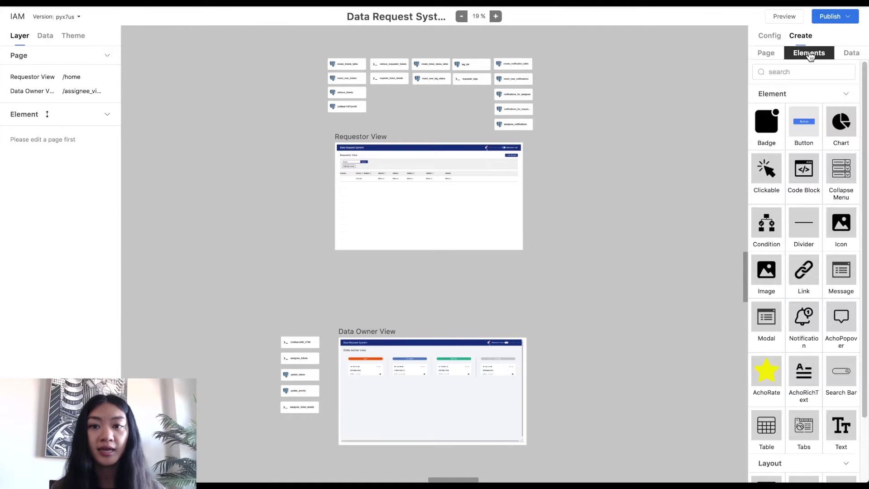
left_click(850, 53)
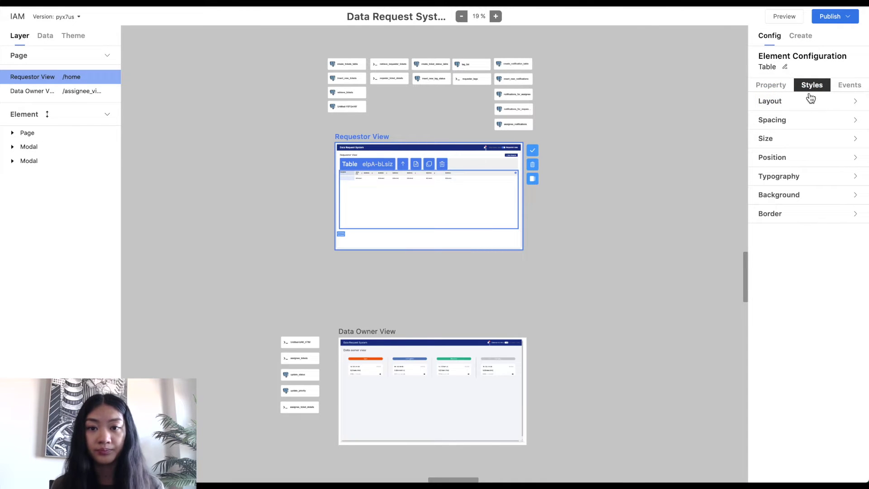
left_click(811, 103)
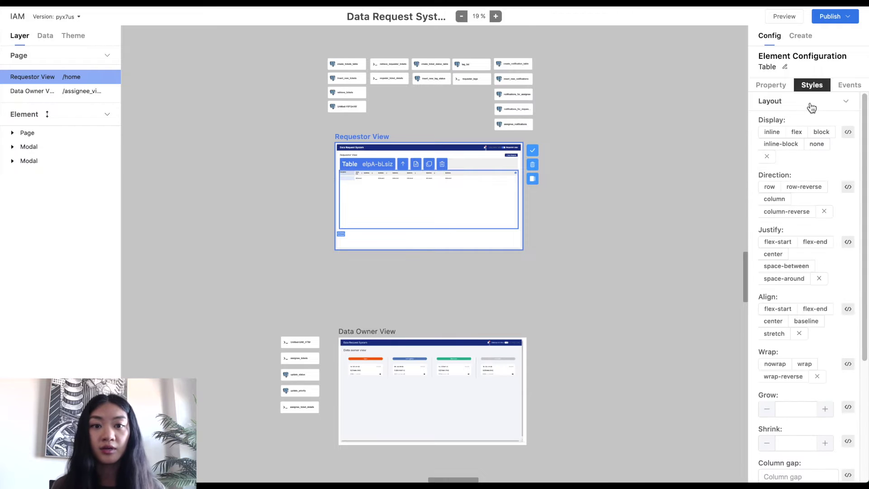
left_click(812, 101)
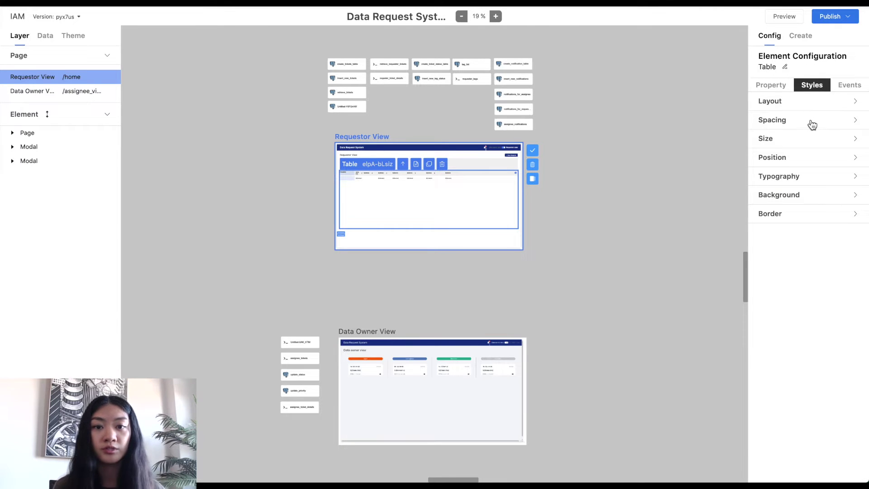
left_click(812, 125)
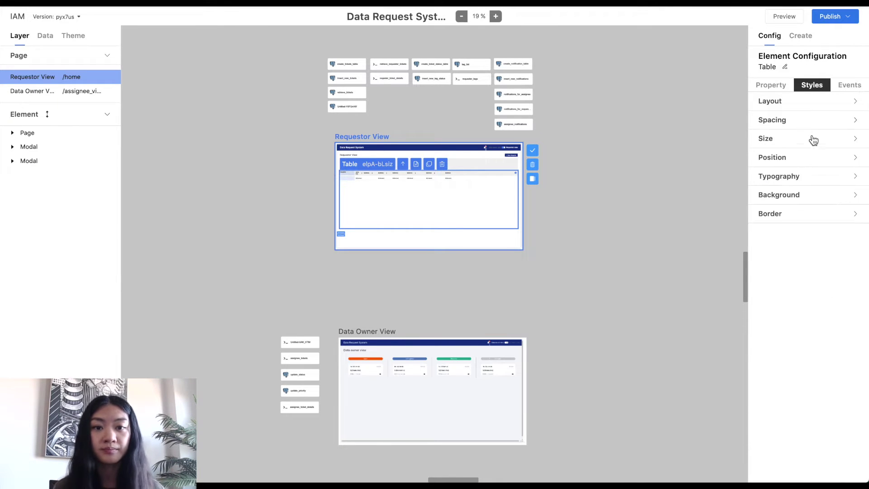
left_click(813, 144)
left_click(814, 145)
left_click(803, 37)
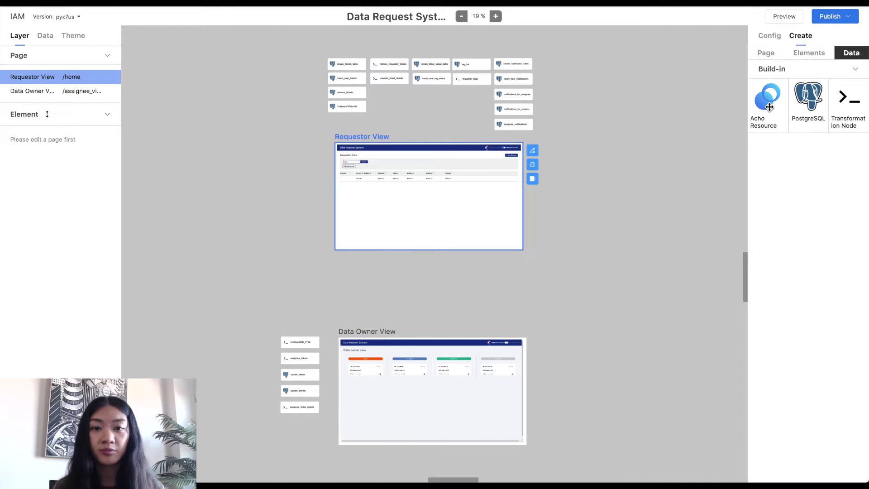
Add an Acho Resource node and browse its Flat File, Database, Application and API sources.
left_click_drag(769, 107, 600, 91)
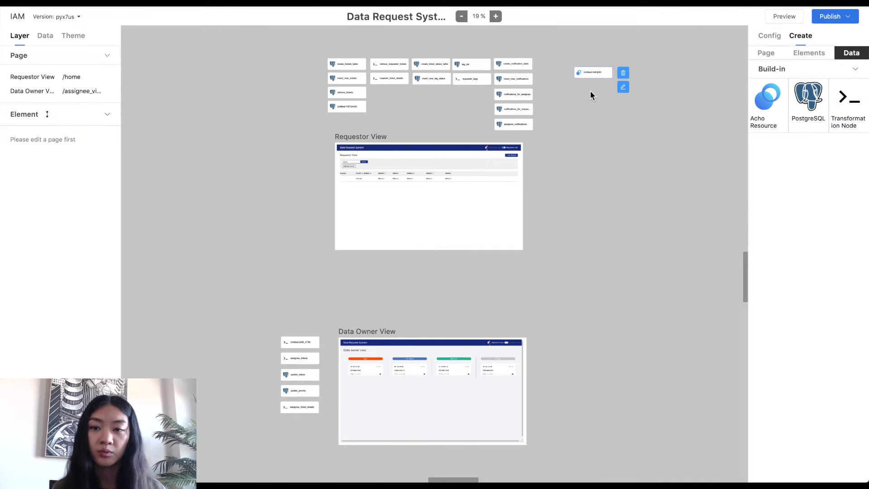
left_click(623, 87)
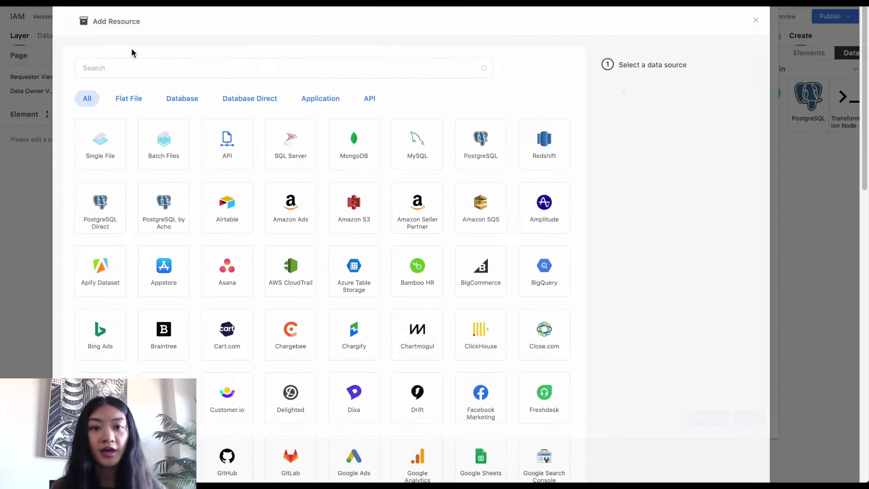
left_click(123, 101)
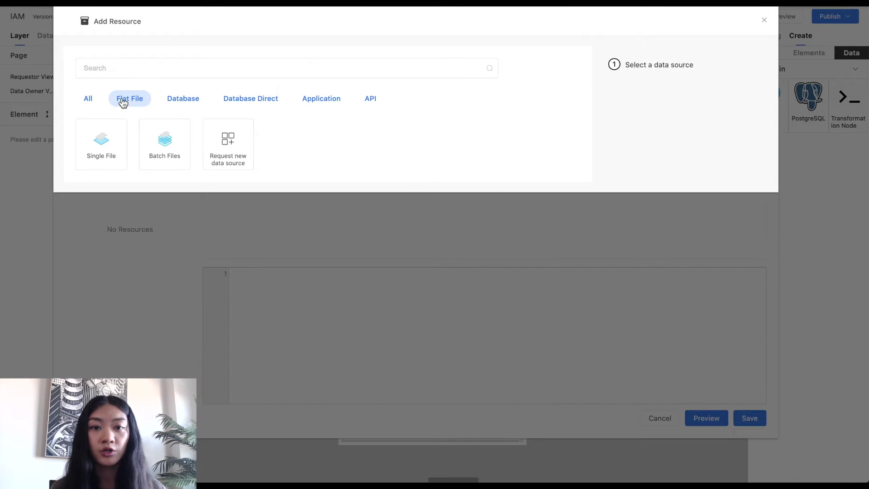
left_click(178, 103)
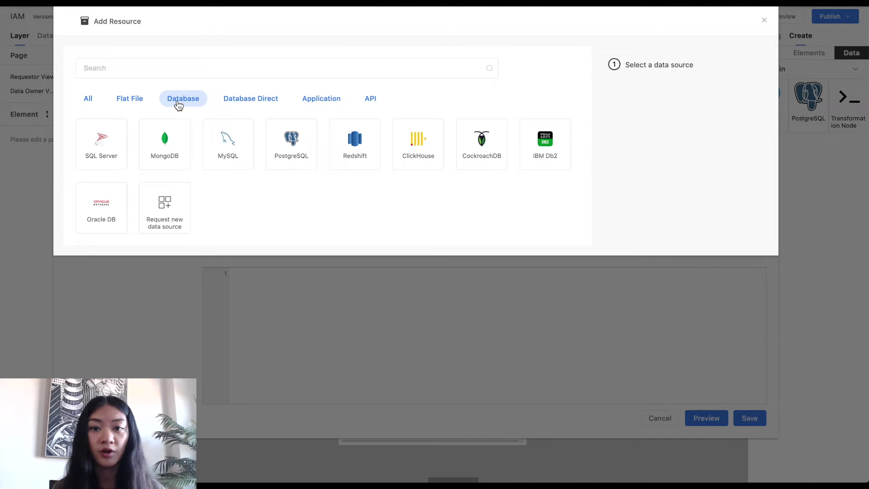
left_click(319, 102)
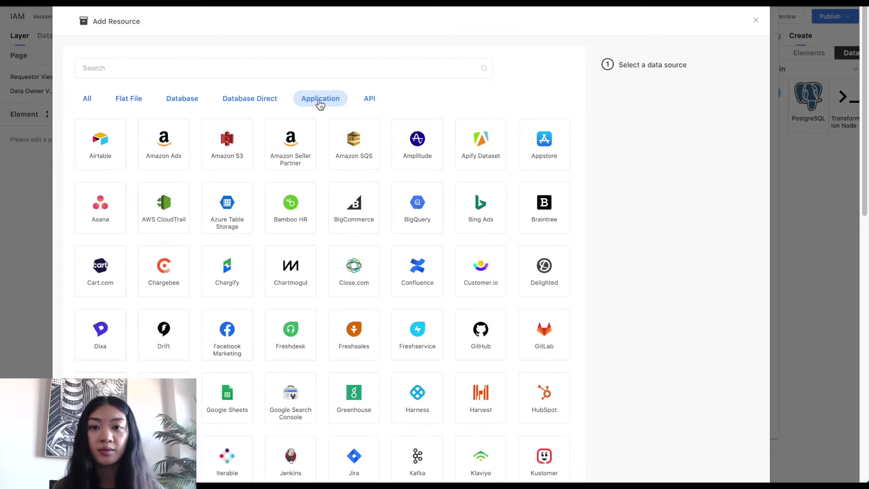
left_click(370, 102)
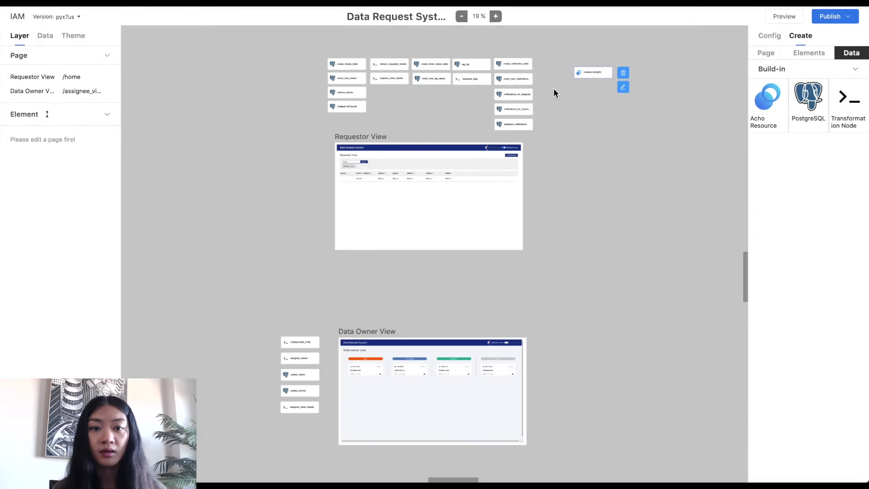
left_click(334, 82)
scroll(334, 84, "up", 5)
scroll(334, 84, "up", 5)
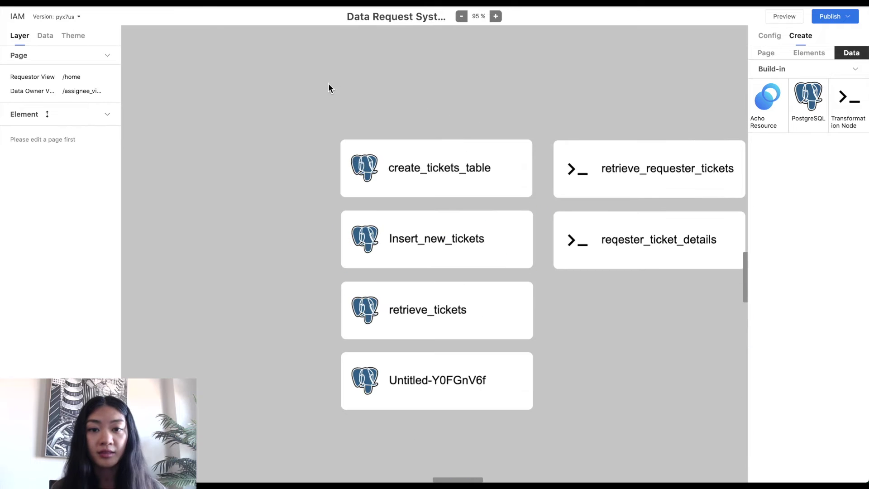
left_click(526, 156)
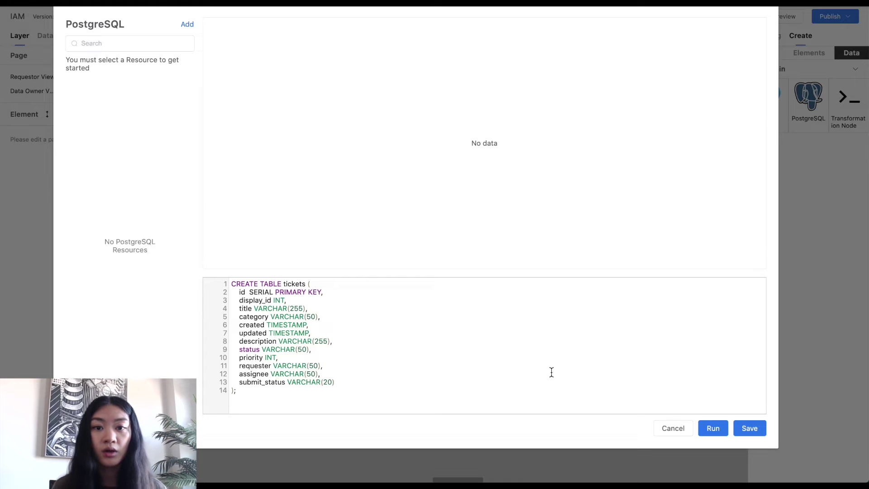
left_click(671, 429)
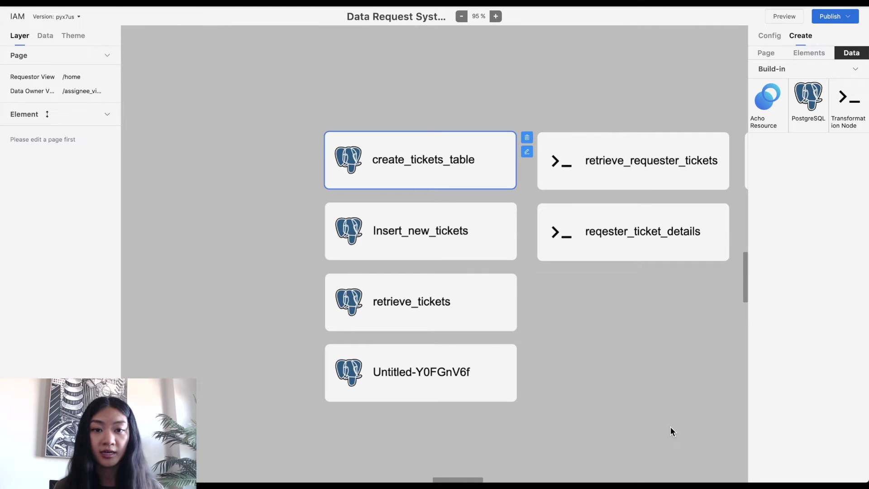
scroll(669, 427, "down", 5)
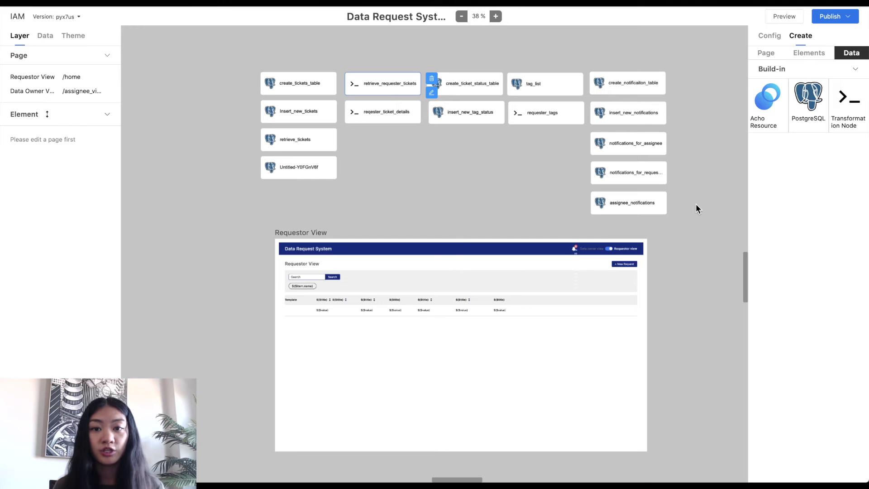
Edit the Requestor View page's toggle switch and open its switch value event.
left_click(600, 312)
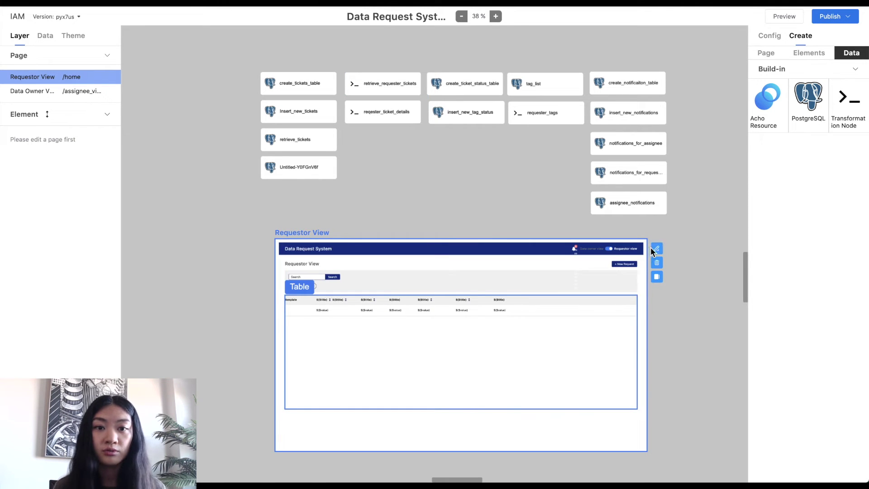
left_click(654, 249)
left_click(608, 248)
left_click(847, 85)
left_click(850, 156)
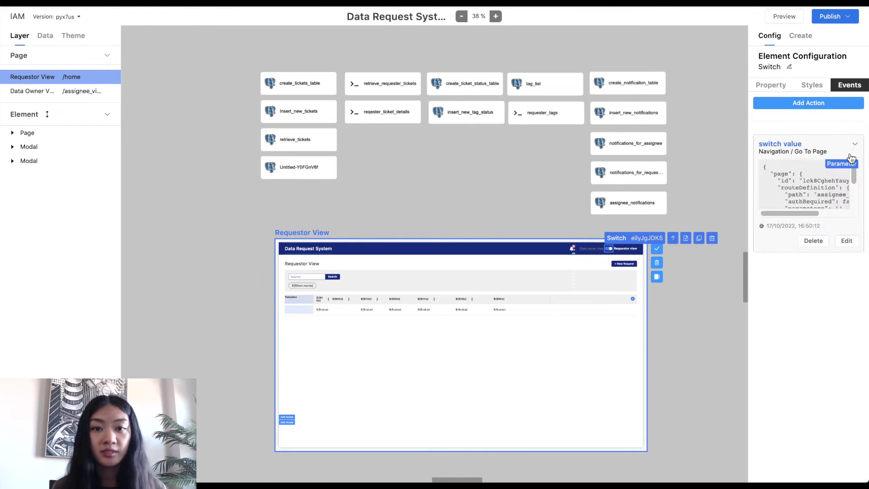
left_click(847, 242)
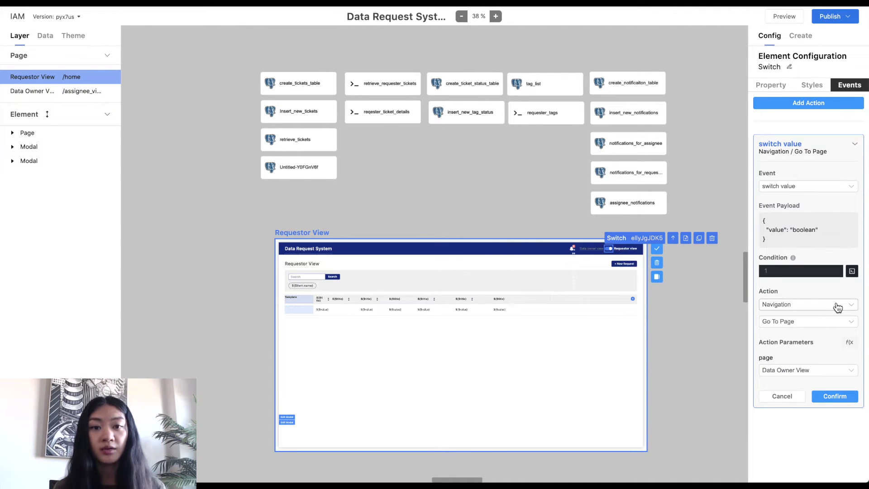
mouse_move(808, 321)
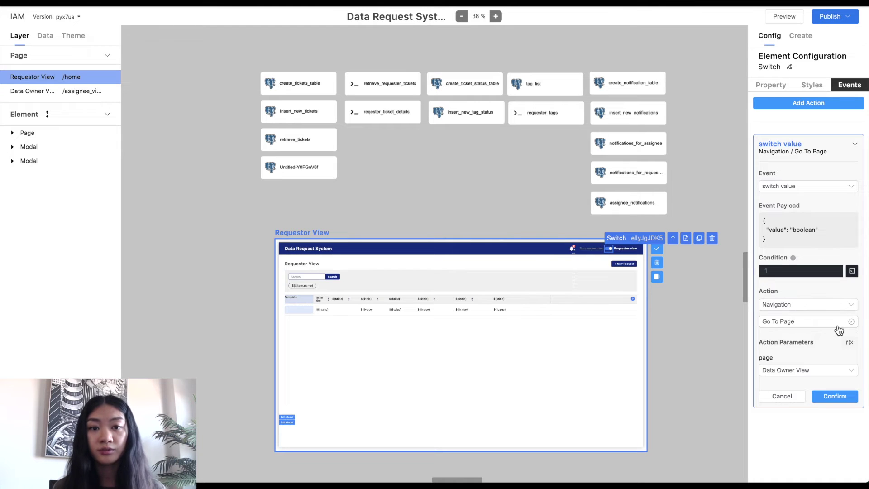
Inspect the After Render and retrieve_requester_tickets Table Set Data events, then select Insert_new_tickets.
left_click(834, 396)
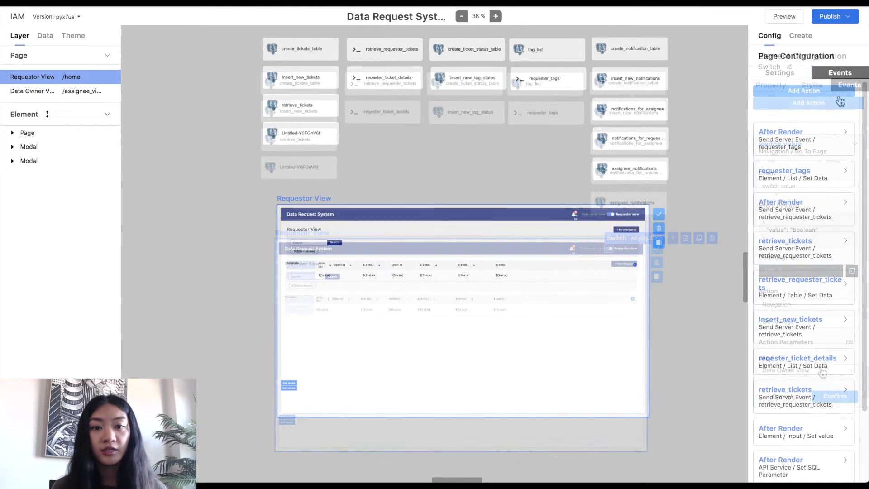
left_click(828, 209)
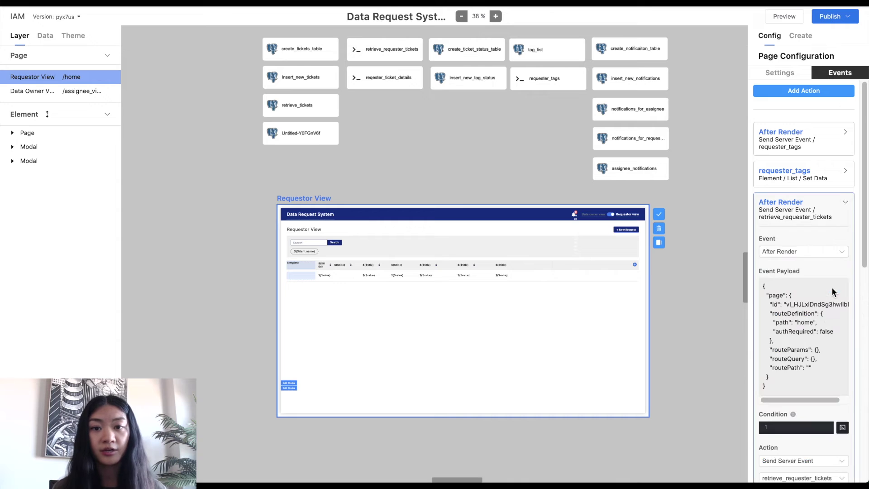
scroll(825, 321, "down", 3)
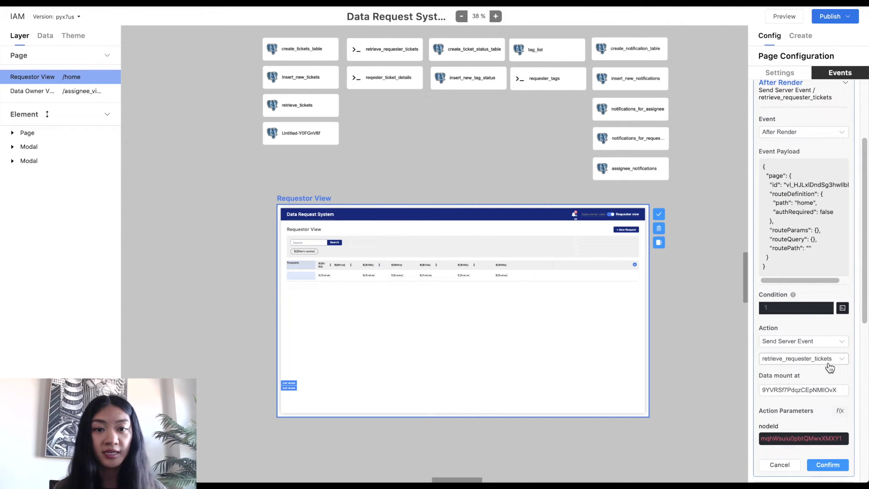
left_click(829, 466)
left_click(811, 253)
scroll(833, 326, "down", 2)
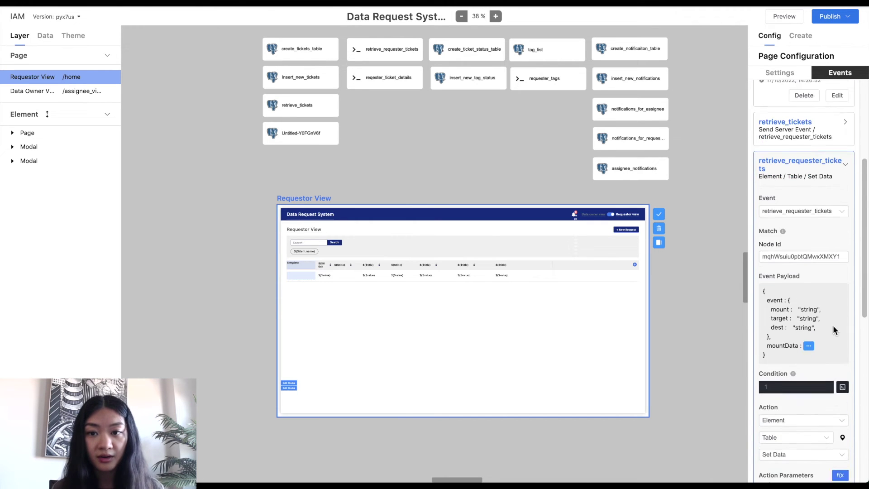
scroll(833, 325, "down", 2)
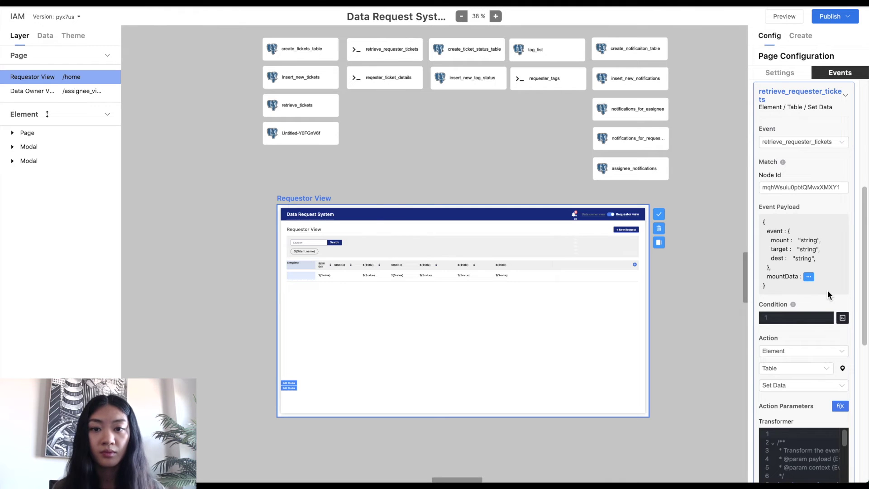
scroll(428, 274, "up", 5)
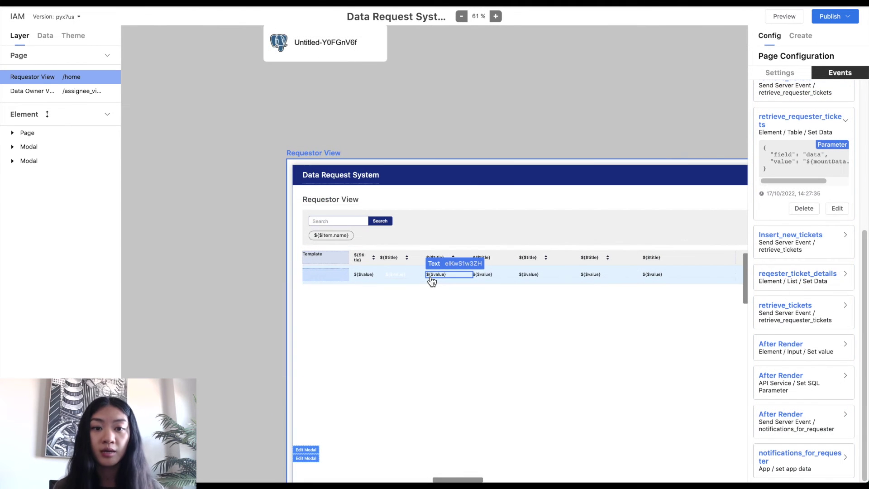
scroll(432, 281, "down", 4)
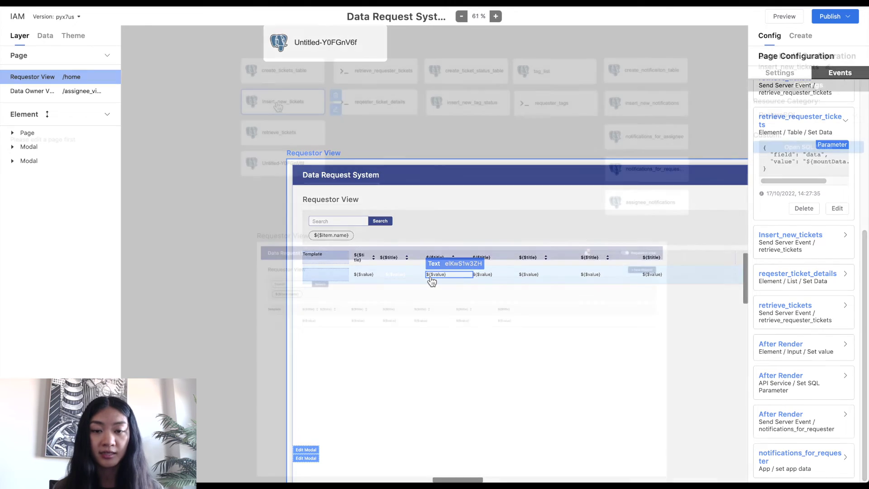
left_click(287, 108)
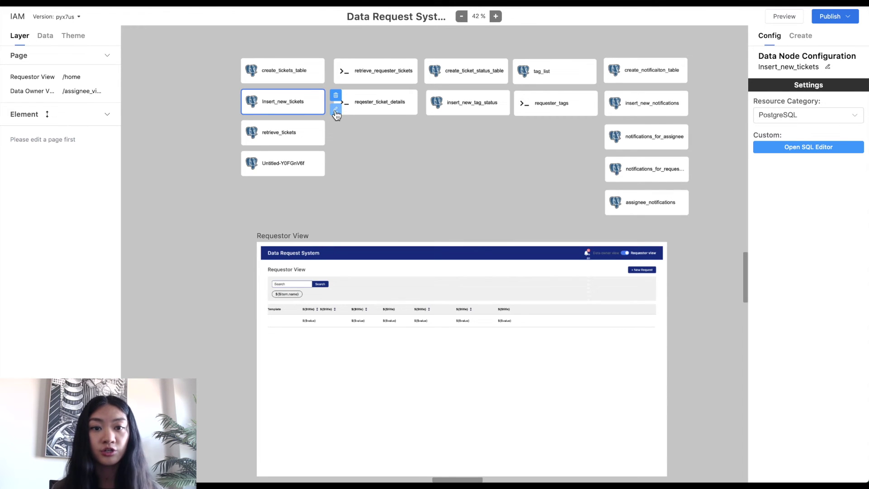
Inspect the insert_new_tickets SQL editor's default parameter JSON, then cancel without changes.
left_click(335, 110)
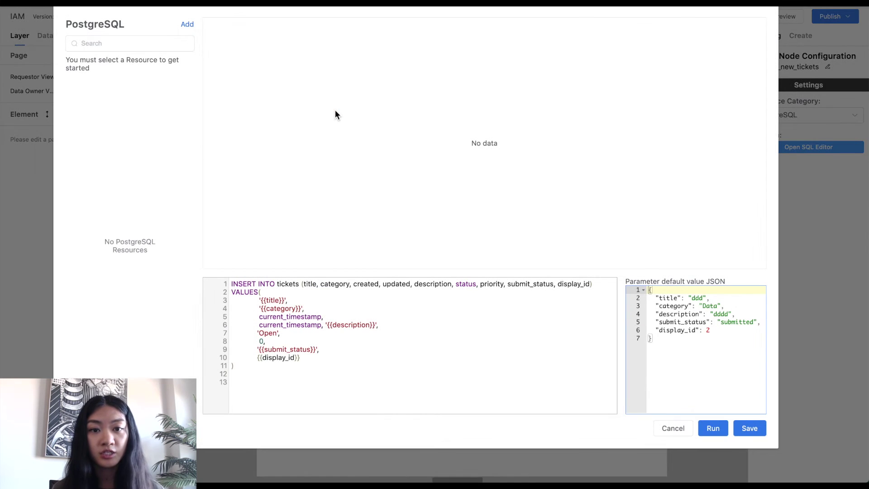
left_click(696, 351)
key("ctrl+a")
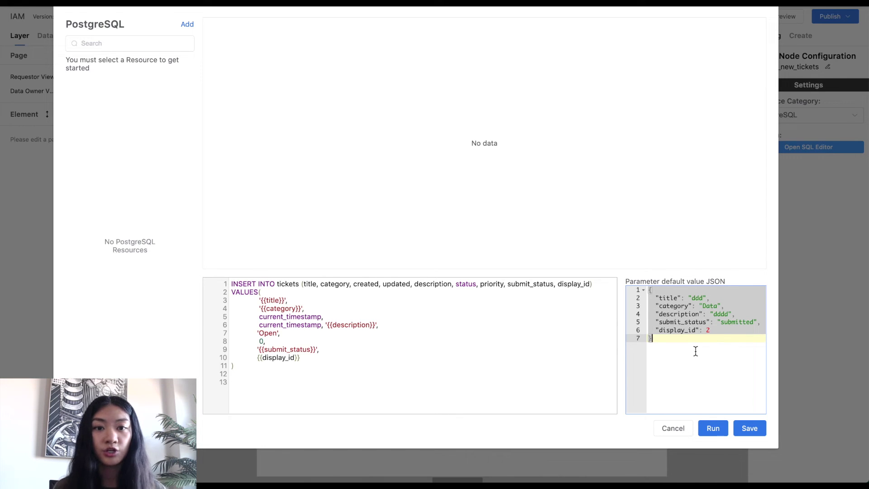
left_click(674, 428)
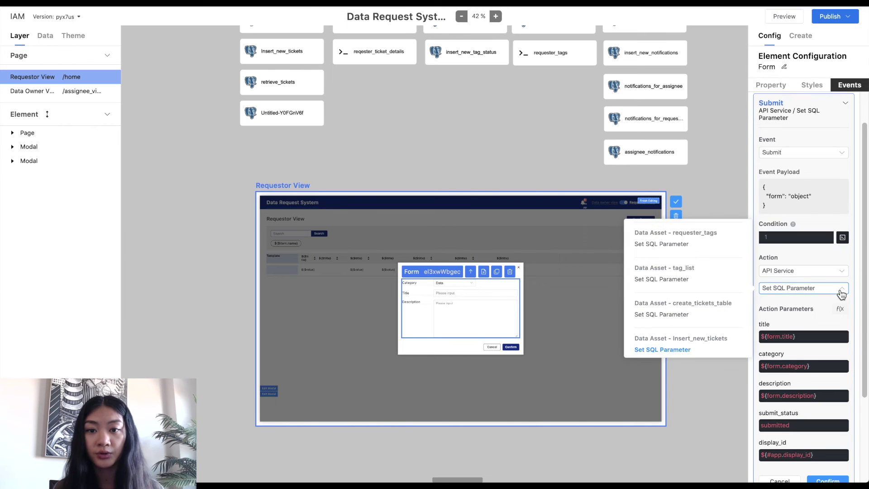
scroll(706, 339, "down", 1)
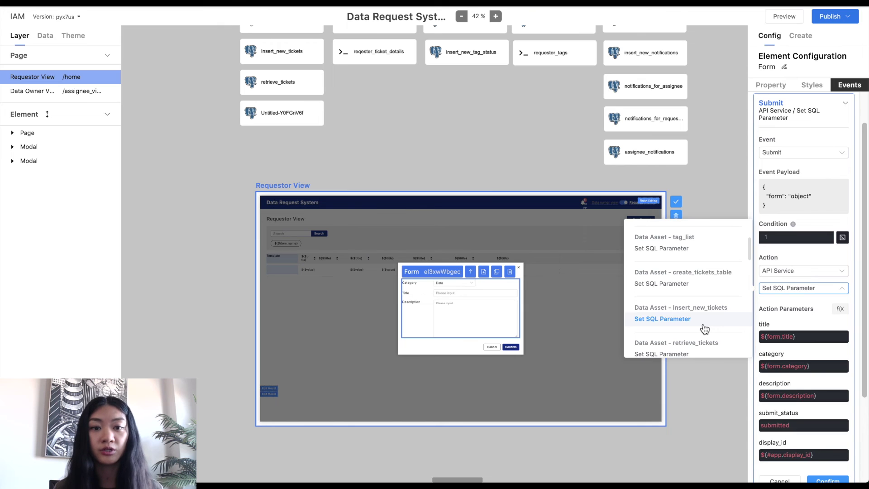
Keep Insert_new_tickets as the Submit event's parameter target and confirm the five mappings.
left_click(704, 329)
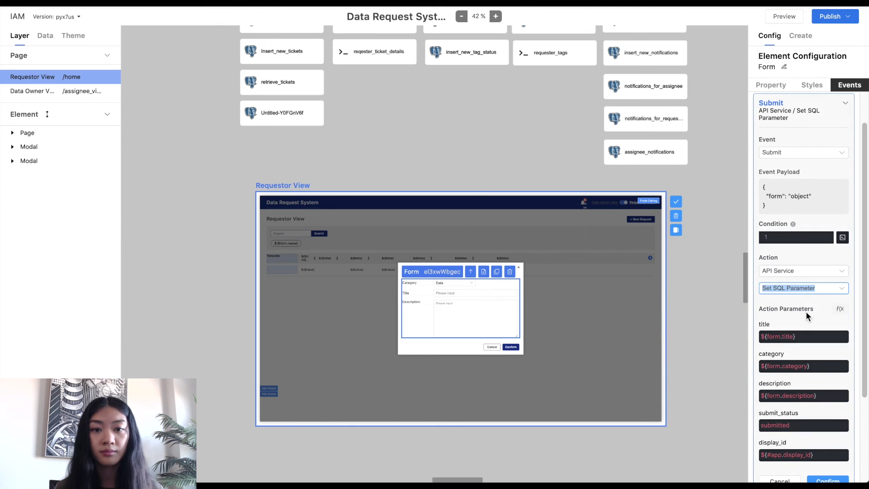
scroll(805, 311, "down", 1)
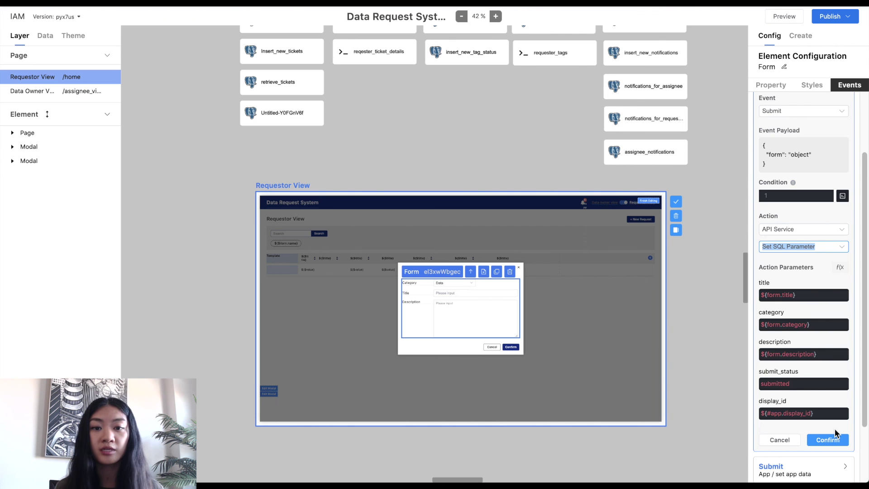
left_click(827, 440)
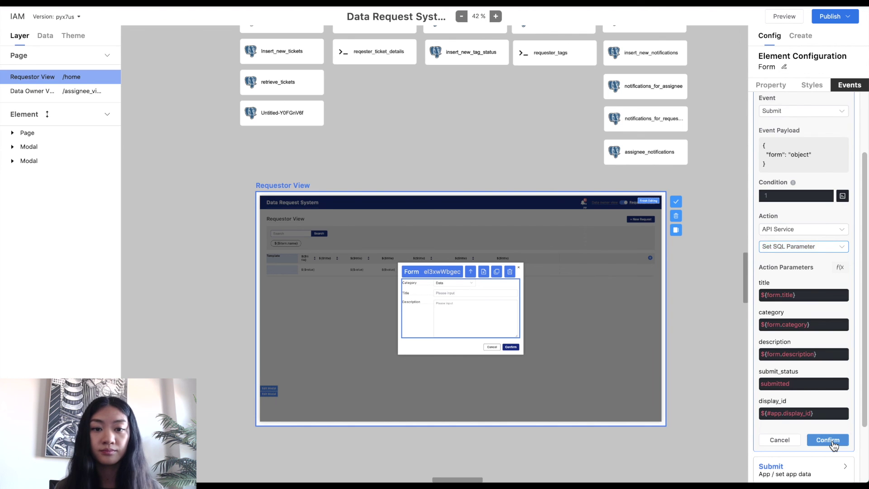